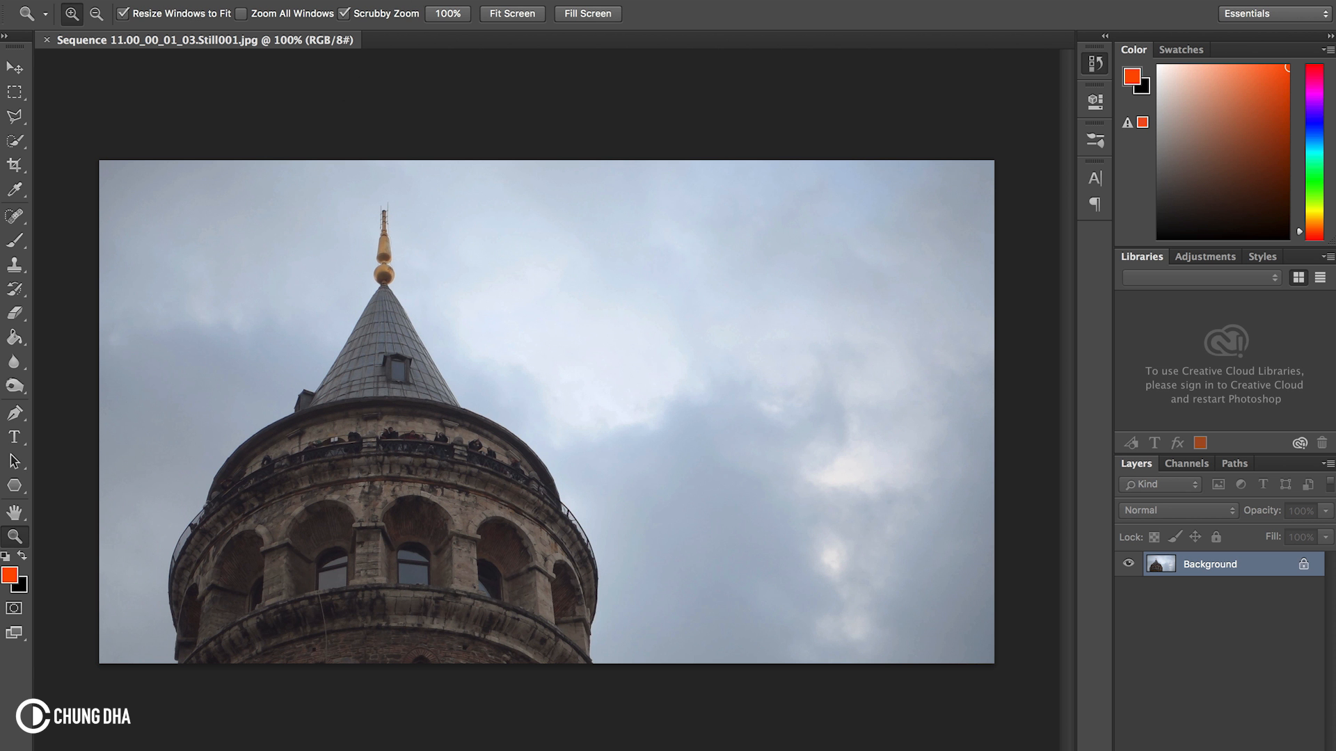
# Open the tower photo in the Camera Raw Filter from the Filter menu.
pyautogui.click(437, 148)
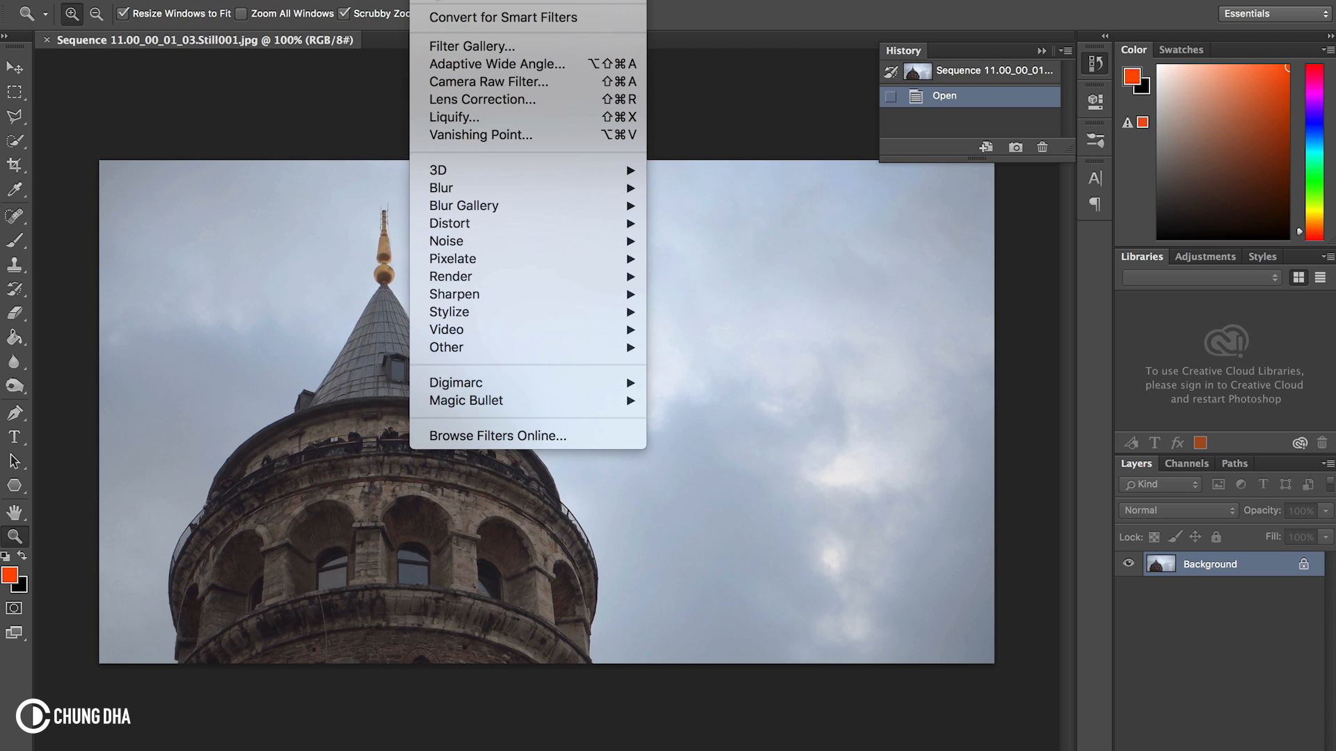
pyautogui.click(489, 81)
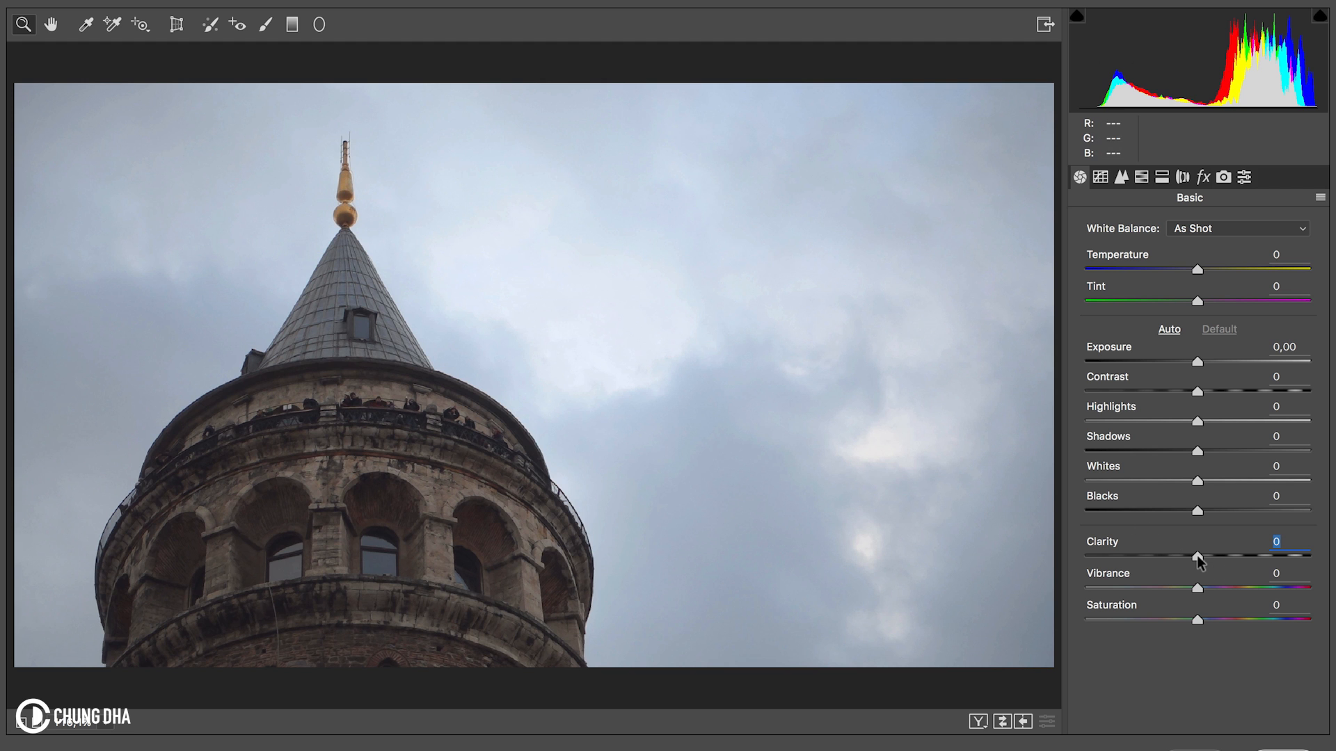
# Push Clarity to +100 and back to 0, then set Contrast +100 and Exposure +0,75.
pyautogui.moveTo(1197, 556); pyautogui.dragTo(1321, 558)
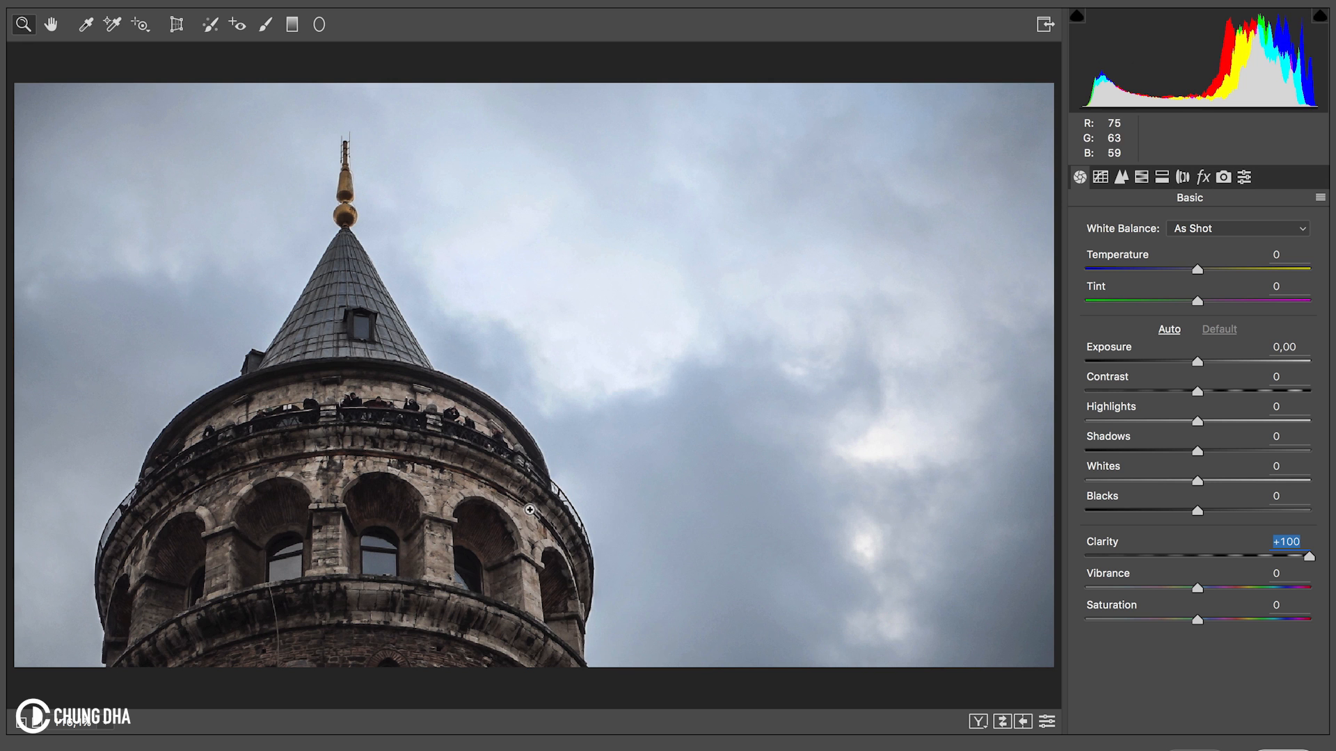
pyautogui.moveTo(1310, 558); pyautogui.dragTo(1198, 557)
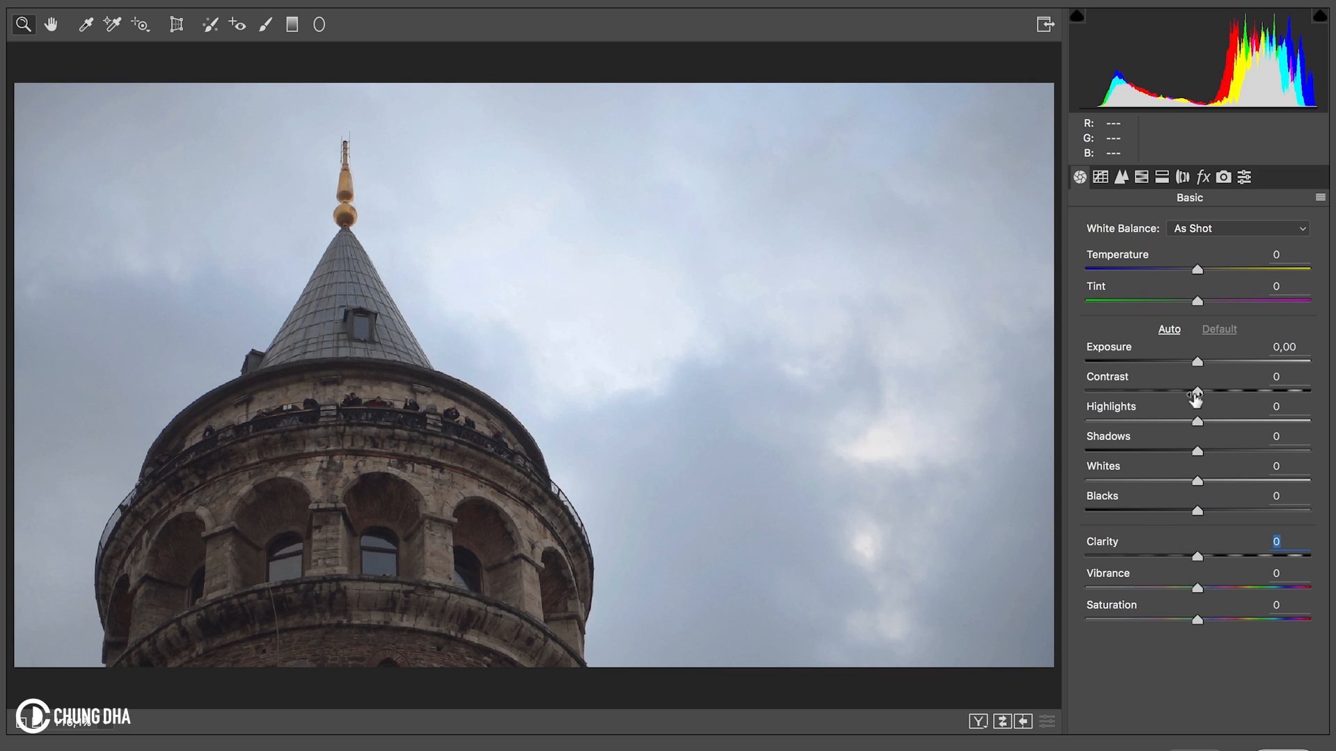
pyautogui.moveTo(1198, 392); pyautogui.dragTo(1311, 391)
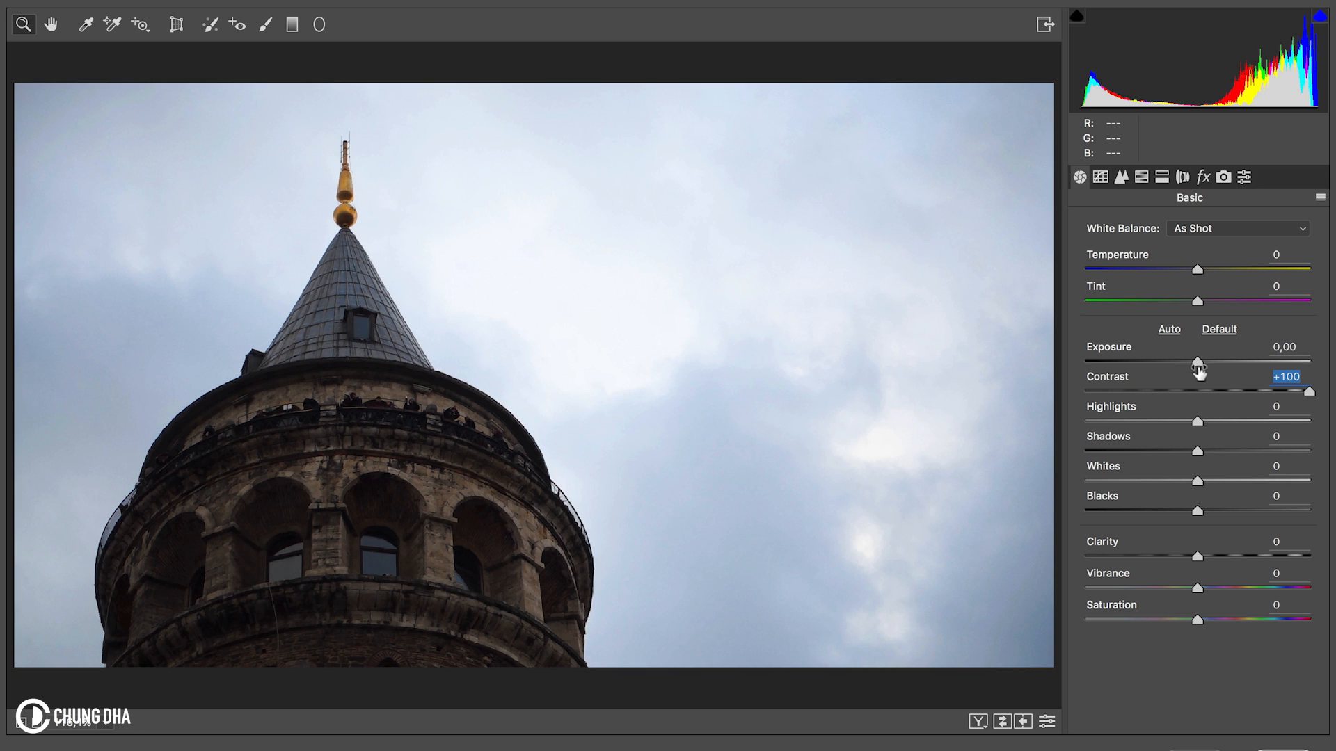
pyautogui.moveTo(1198, 362)
pyautogui.mouseDown()
pyautogui.moveTo(1235, 362)
pyautogui.moveTo(1216, 362)
pyautogui.mouseUp()
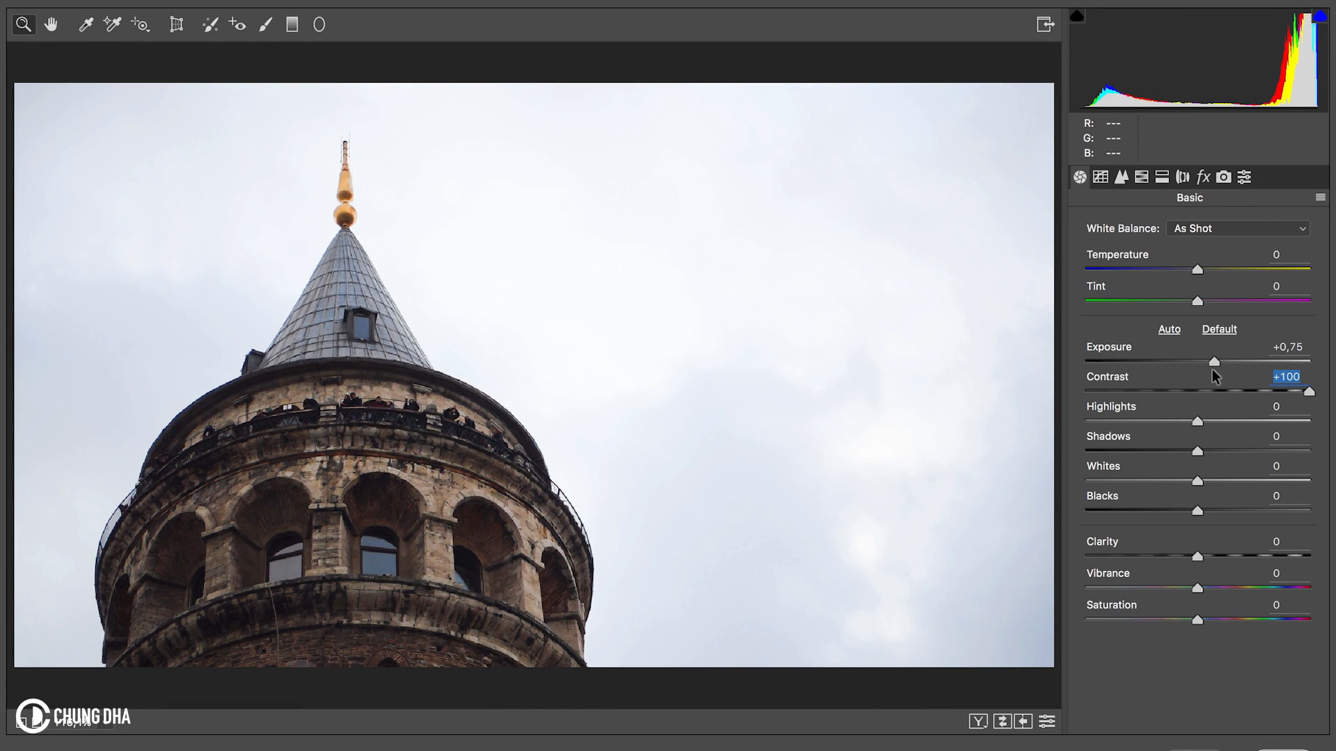
pyautogui.moveTo(1216, 363); pyautogui.dragTo(1213, 362)
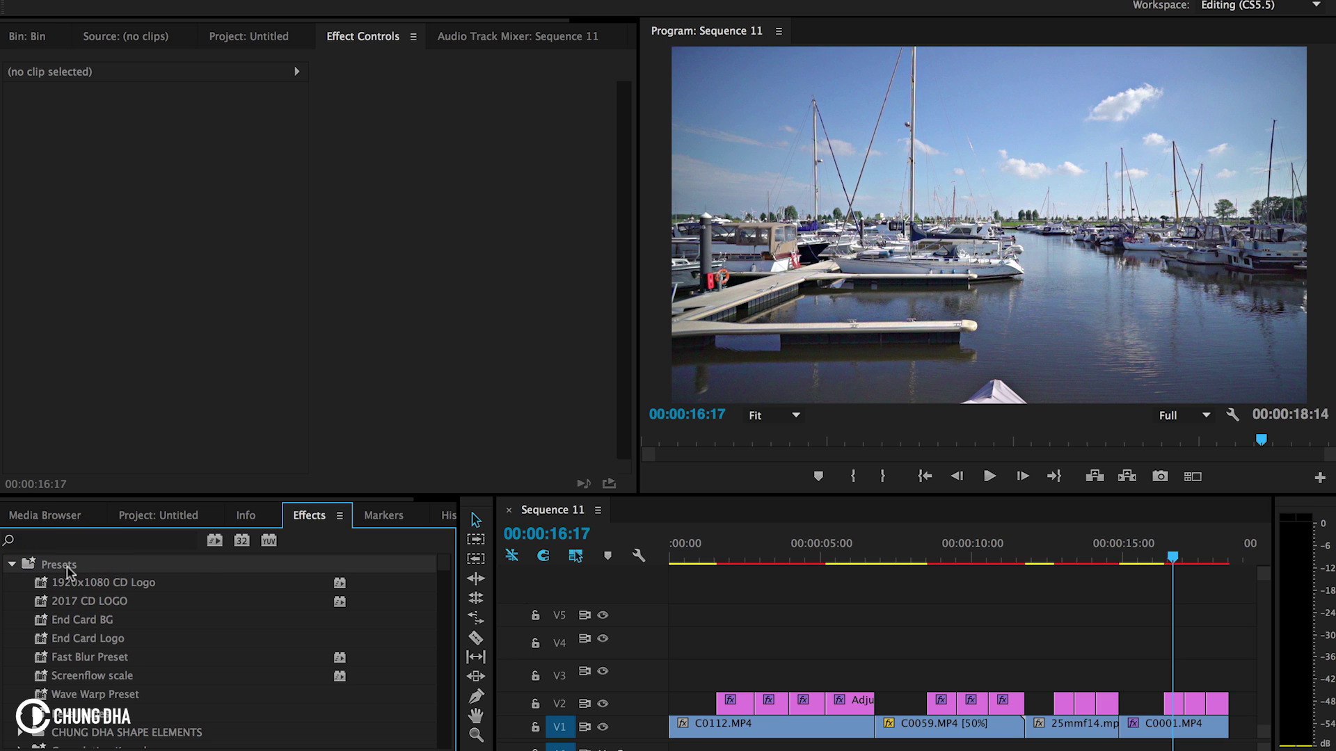
# Import the ChungDha_Clarity.prfpset preset file into the Effects panel's Presets folder.
pyautogui.rightClick(68, 570)
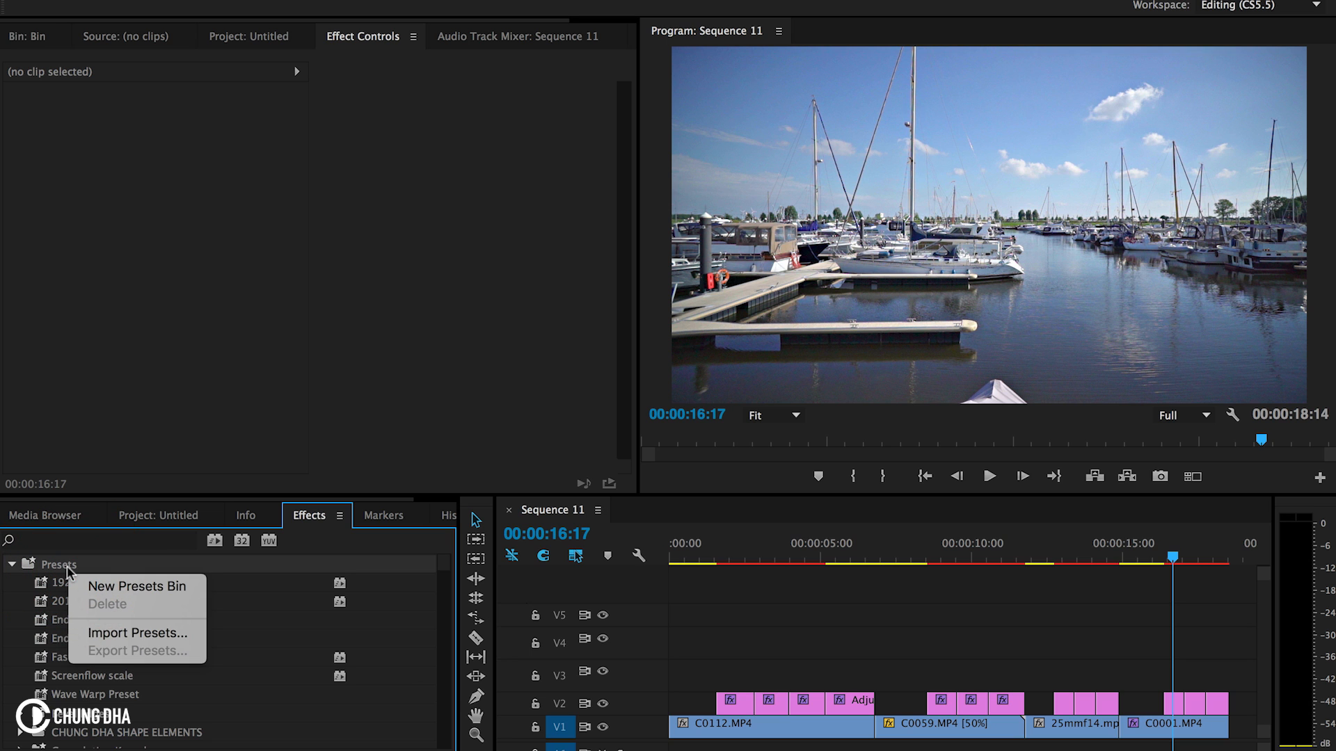
pyautogui.click(132, 633)
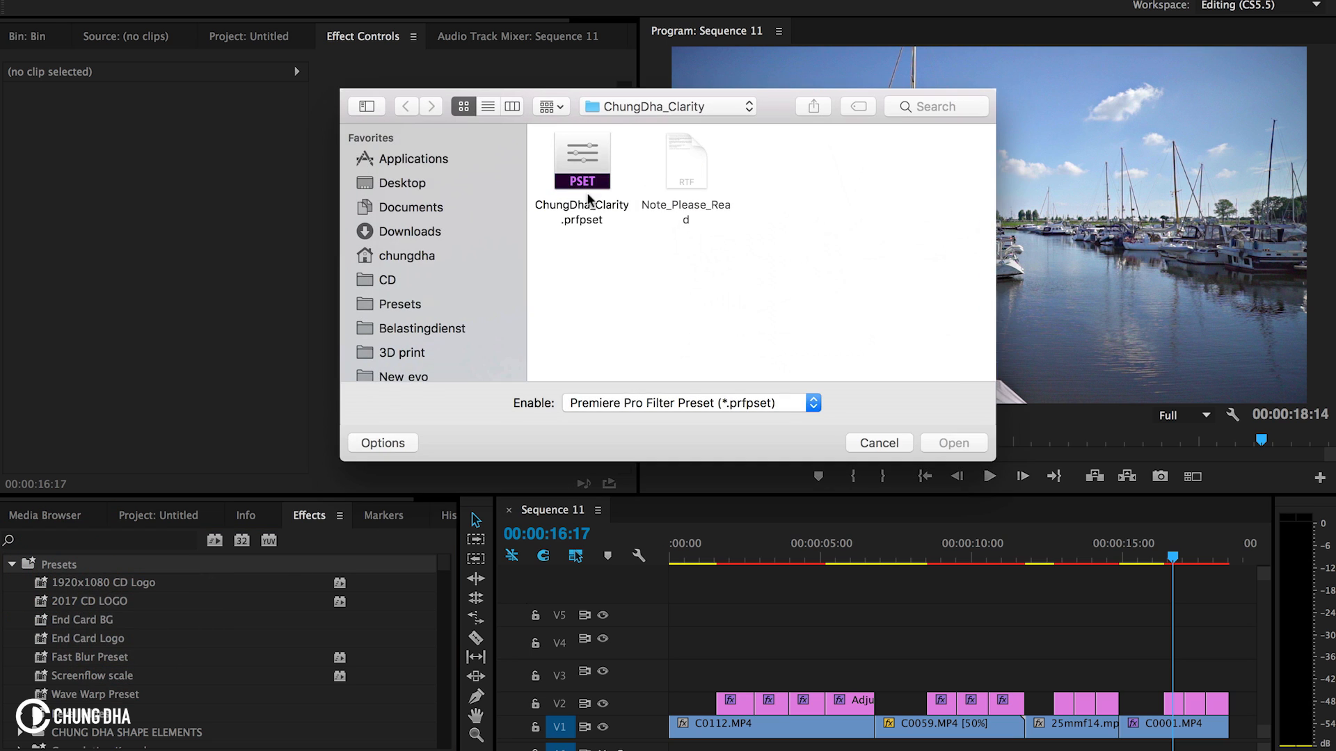
pyautogui.click(583, 173)
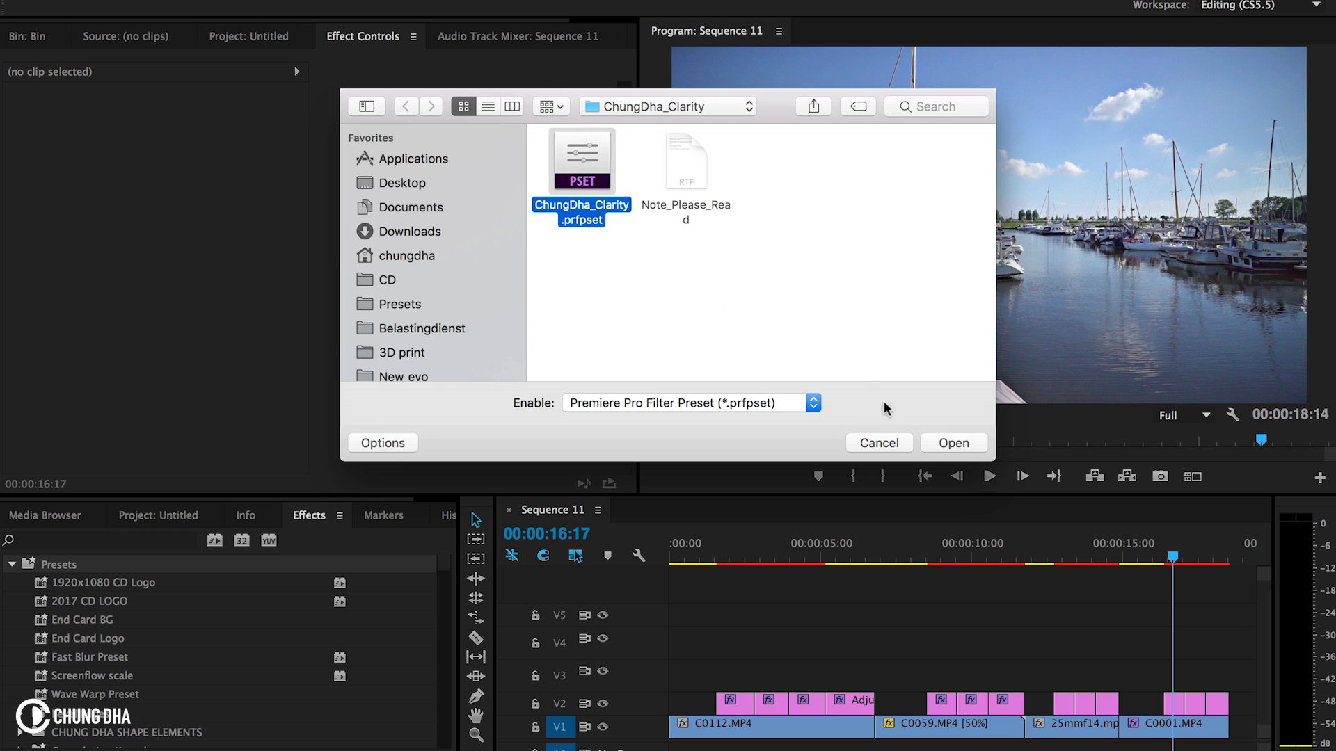
pyautogui.click(879, 443)
pyautogui.scroll(-3, 162, 667)
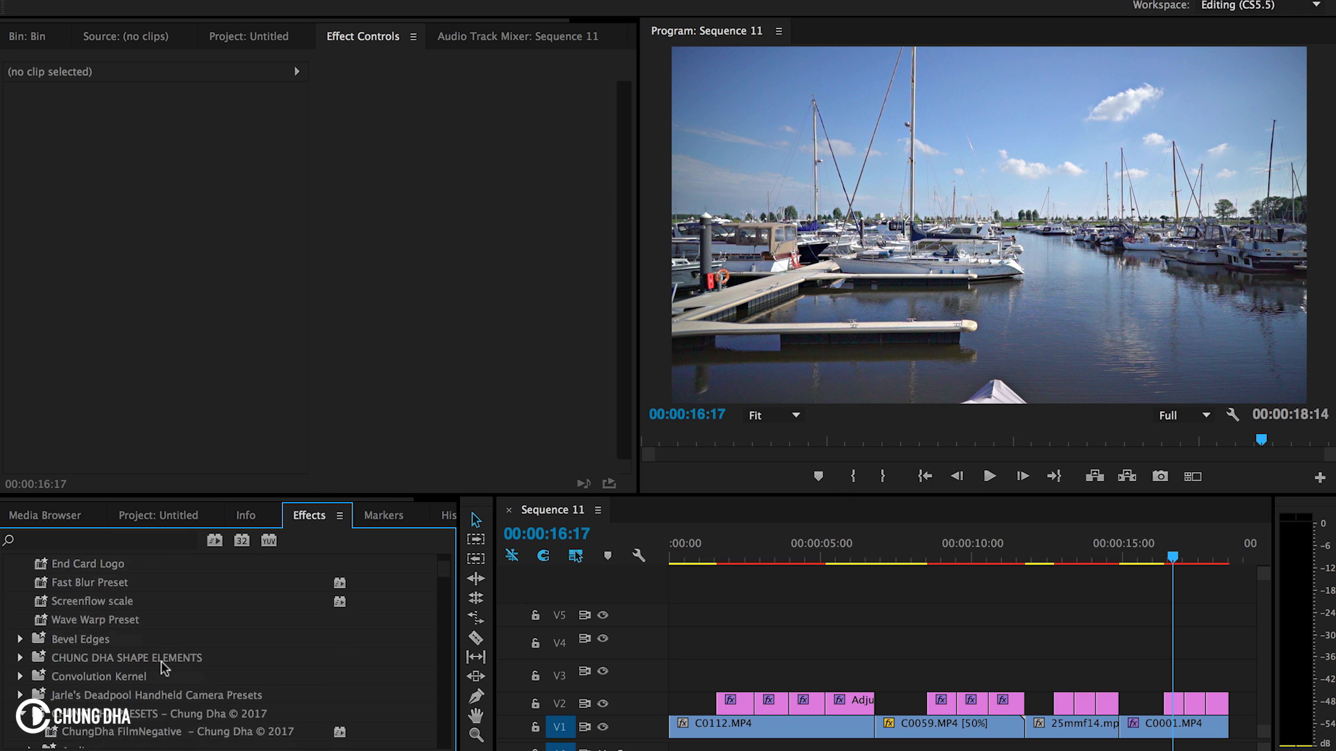
pyautogui.scroll(-4, 162, 669)
pyautogui.scroll(-2, 162, 668)
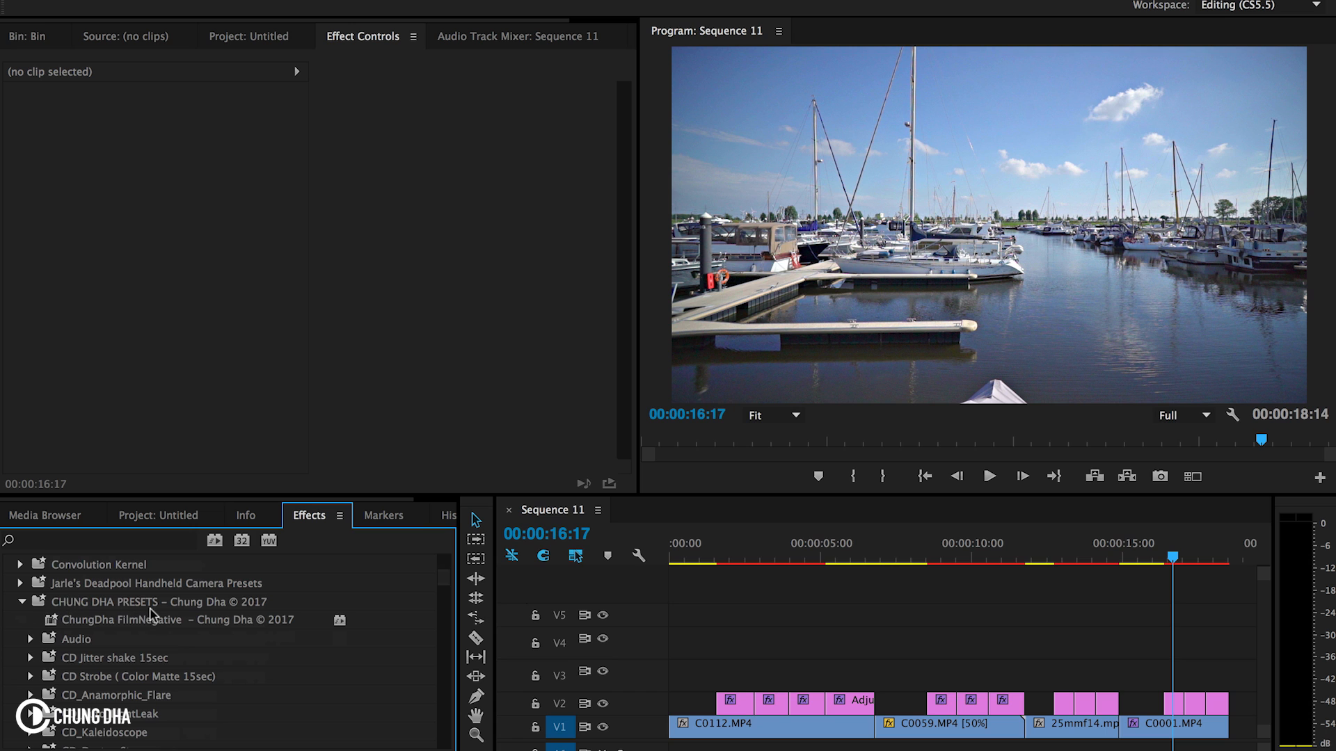
pyautogui.scroll(-3, 157, 616)
pyautogui.scroll(-2, 158, 616)
pyautogui.scroll(-3, 217, 627)
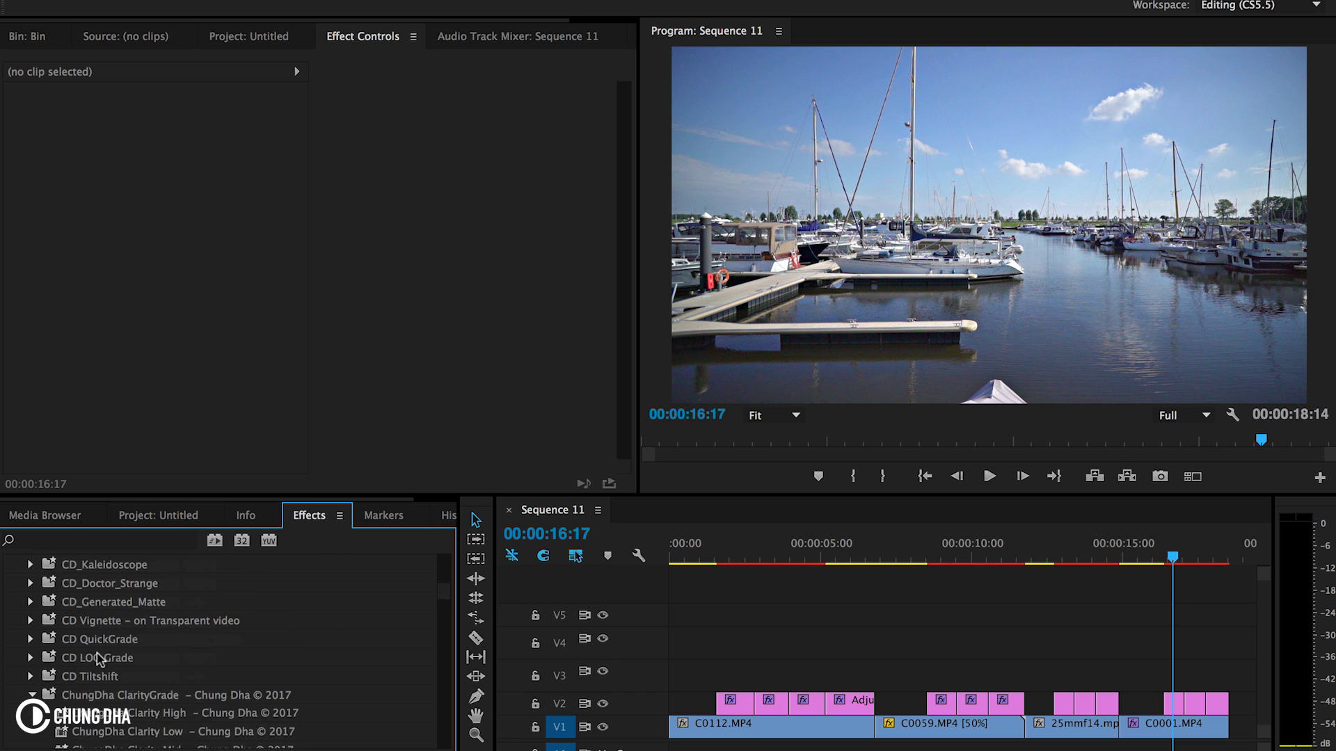
pyautogui.scroll(-3, 157, 673)
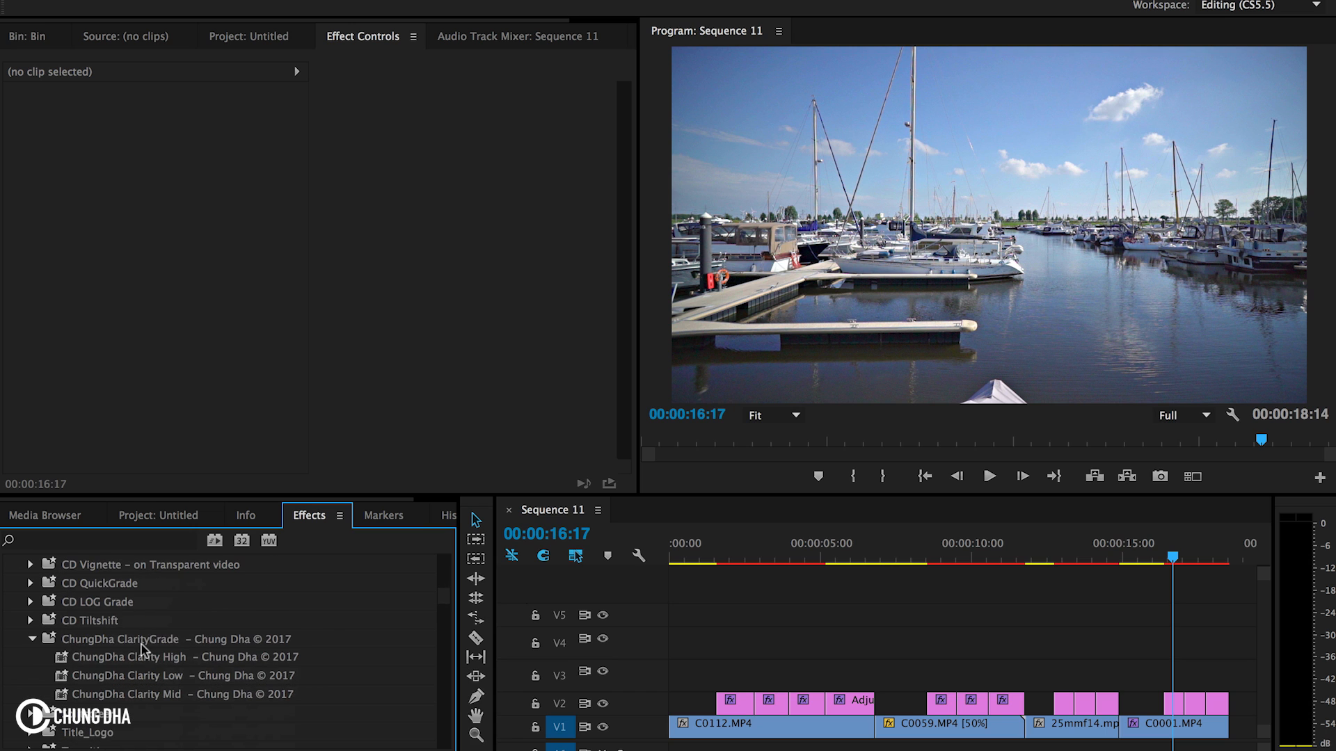
pyautogui.scroll(-3, 219, 649)
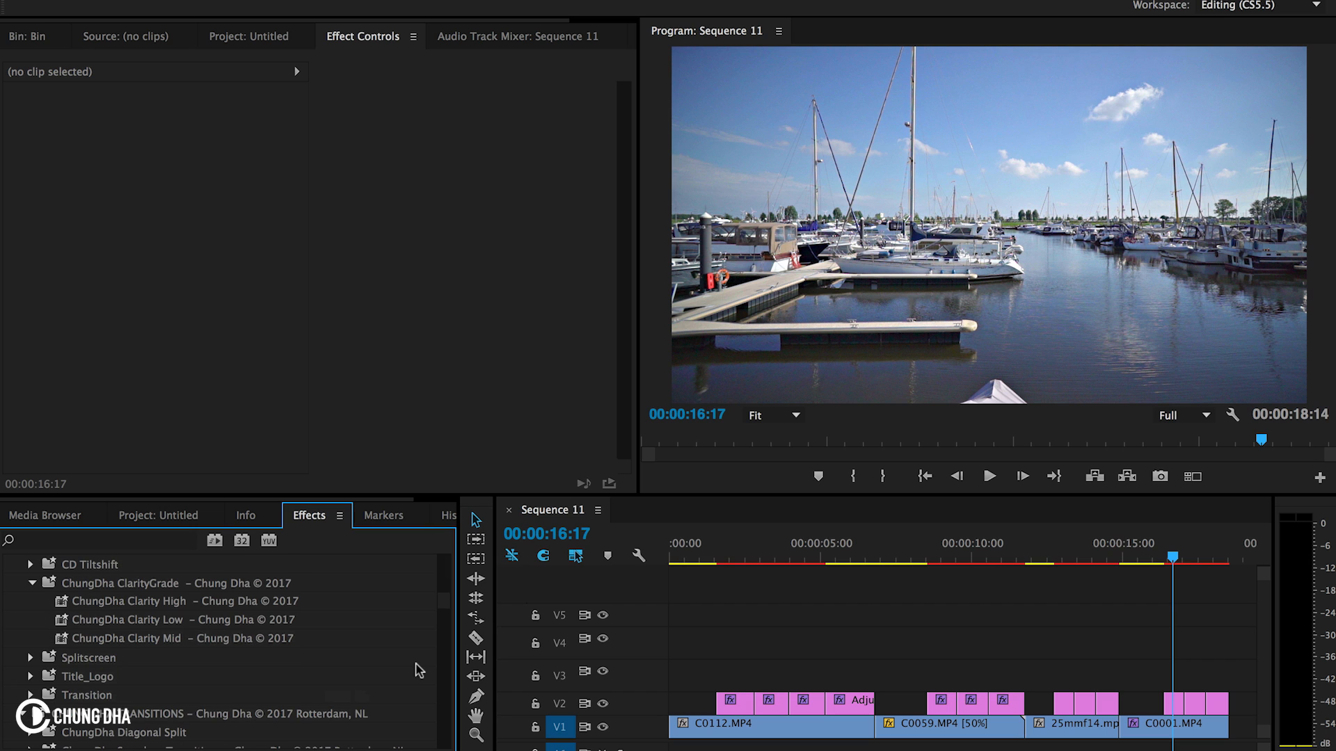
# Create a new Adjustment Layer in the Project panel with default settings.
pyautogui.click(158, 516)
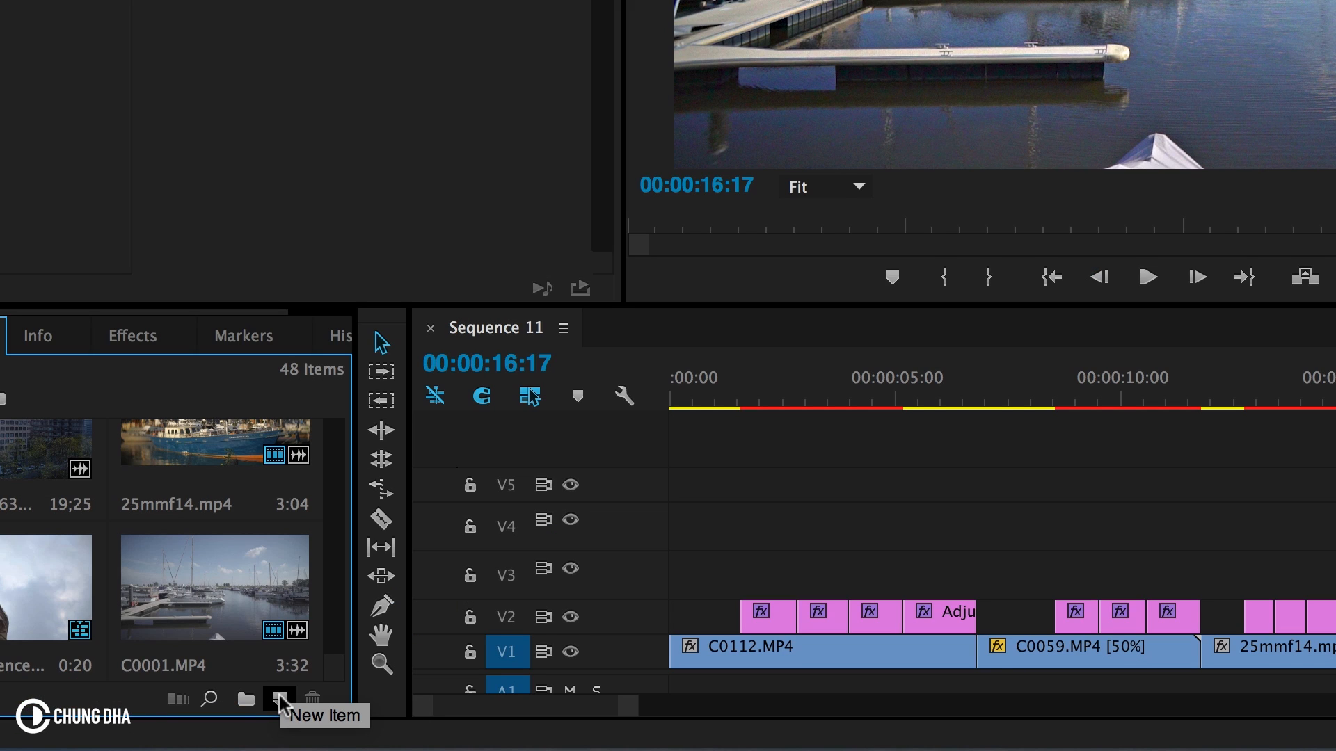
pyautogui.click(279, 699)
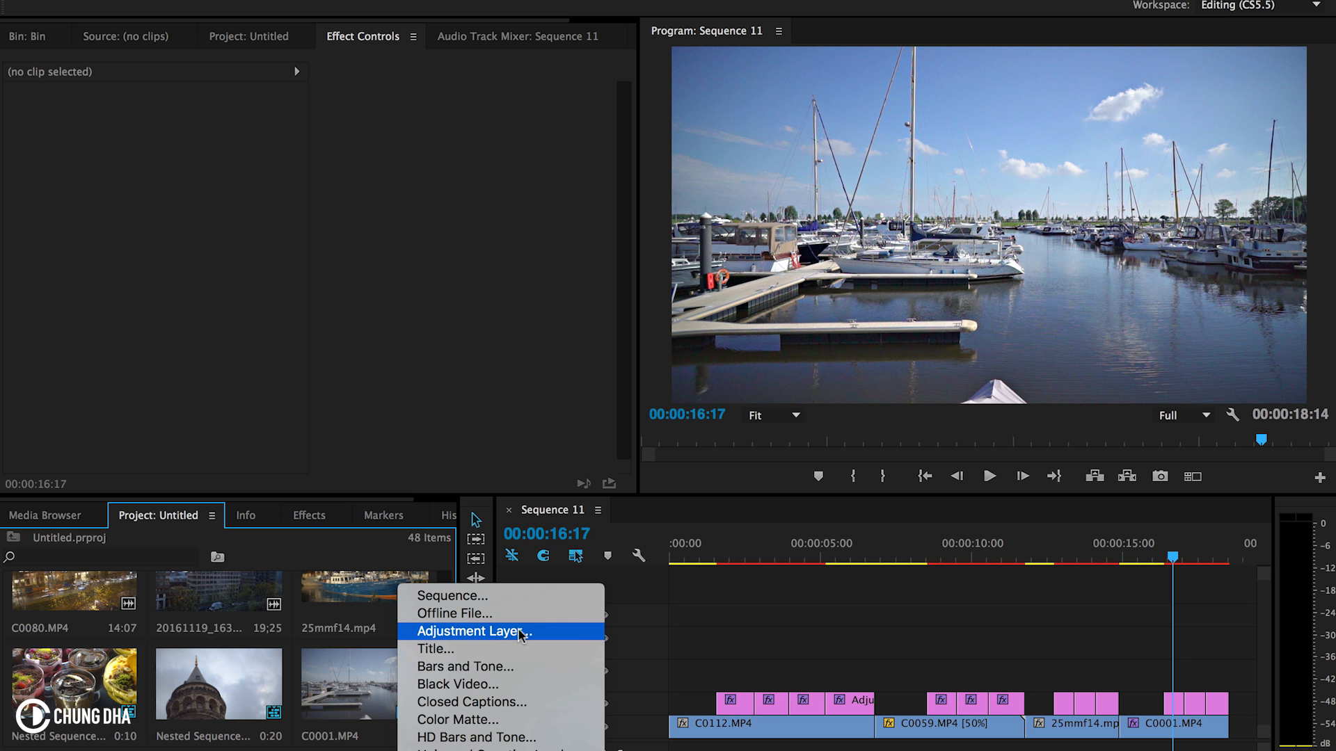
pyautogui.click(519, 631)
pyautogui.click(781, 460)
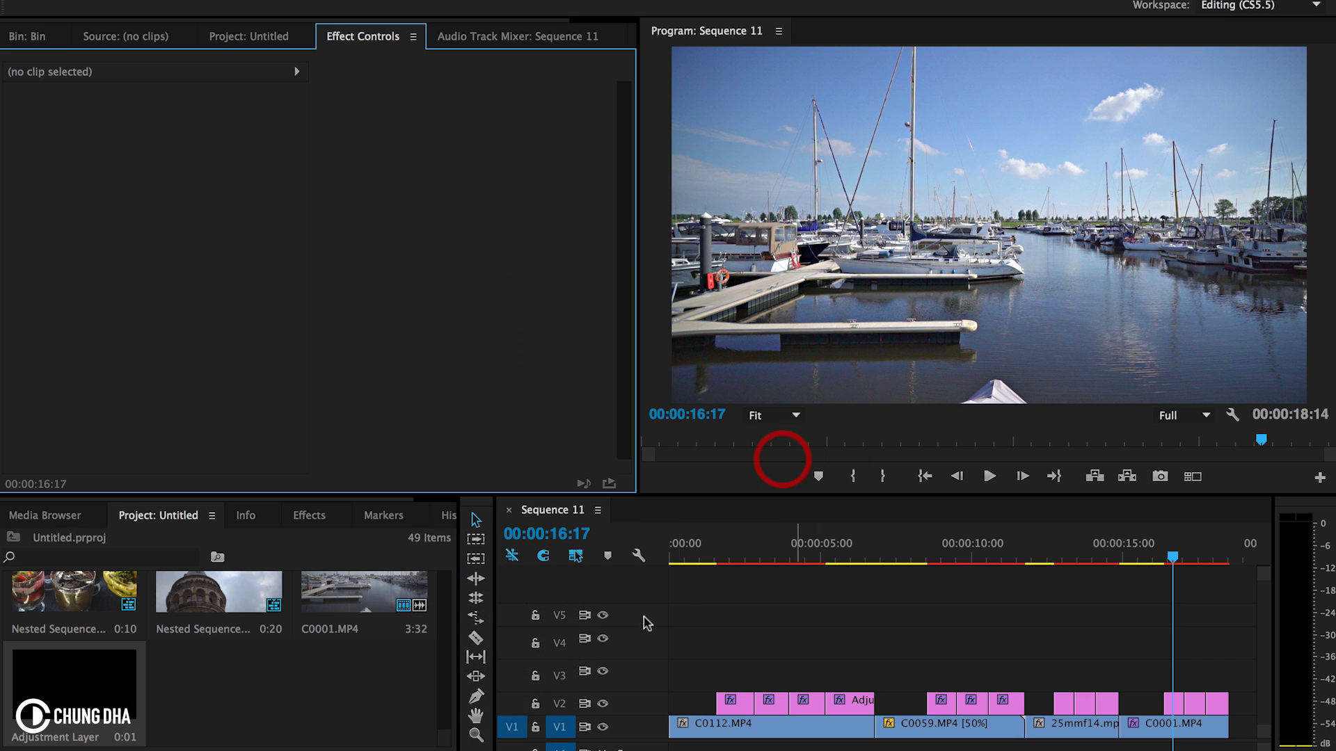
# Place the adjustment layer on track V4 and apply ChungDha Clarity Low to it.
pyautogui.moveTo(75, 684); pyautogui.dragTo(690, 639)
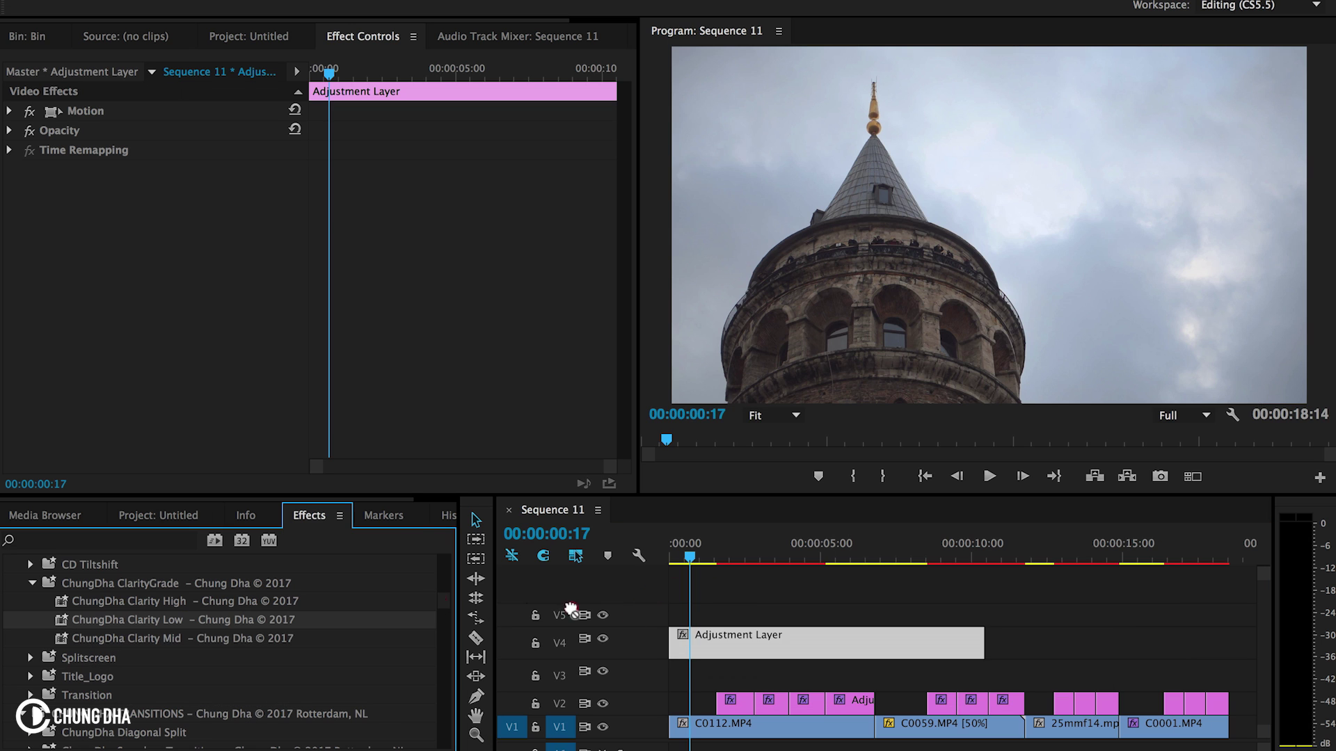
pyautogui.moveTo(63, 622); pyautogui.dragTo(691, 645)
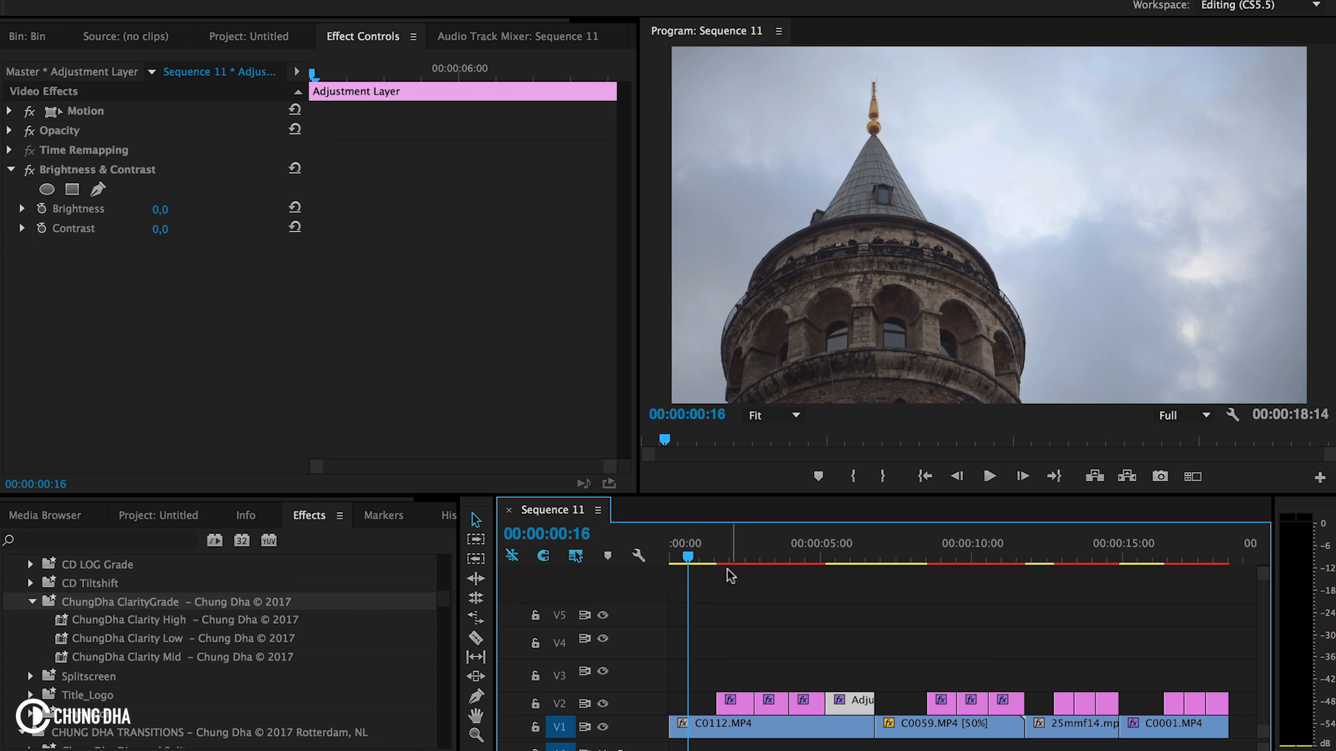
# Scrub and step through the tower shot to compare the Brightness 39 / Contrast 51 grade.
pyautogui.moveTo(689, 559); pyautogui.dragTo(820, 566)
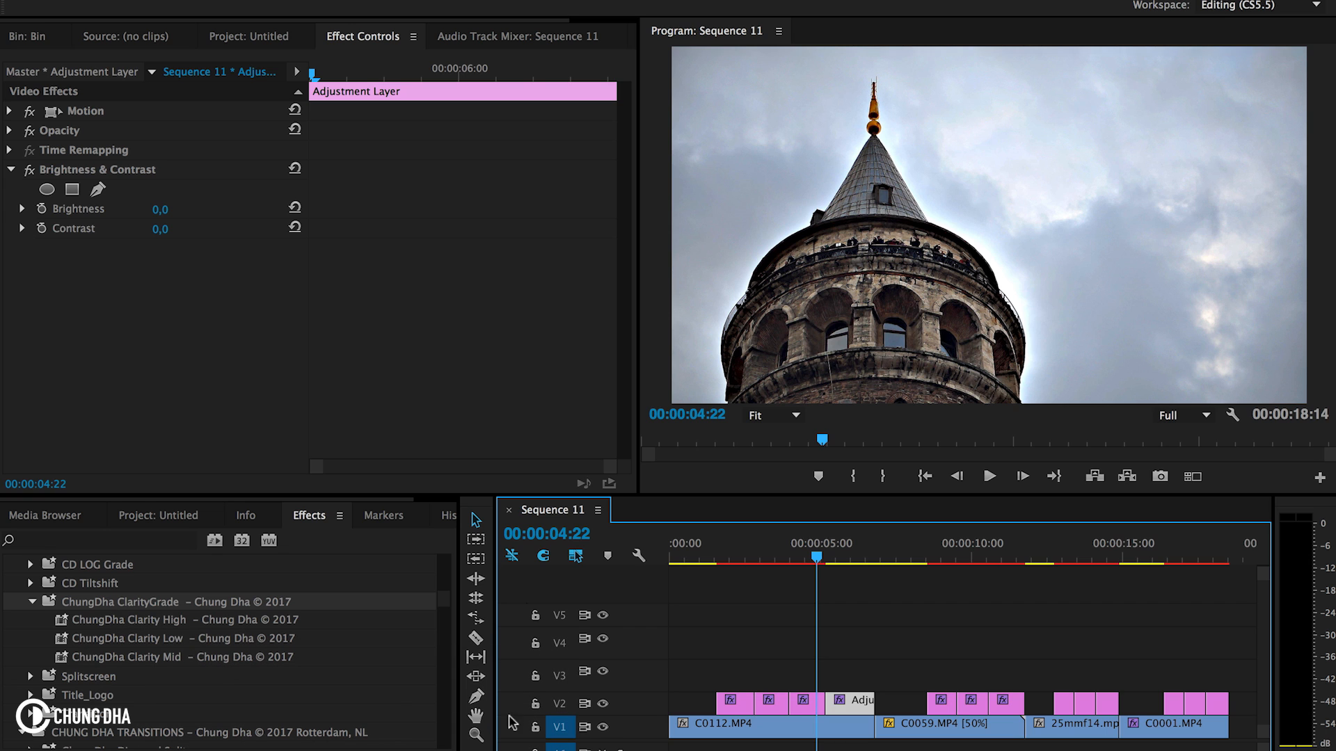
pyautogui.click(736, 551)
pyautogui.moveTo(731, 553)
pyautogui.mouseDown()
pyautogui.moveTo(845, 552)
pyautogui.moveTo(814, 554)
pyautogui.mouseUp()
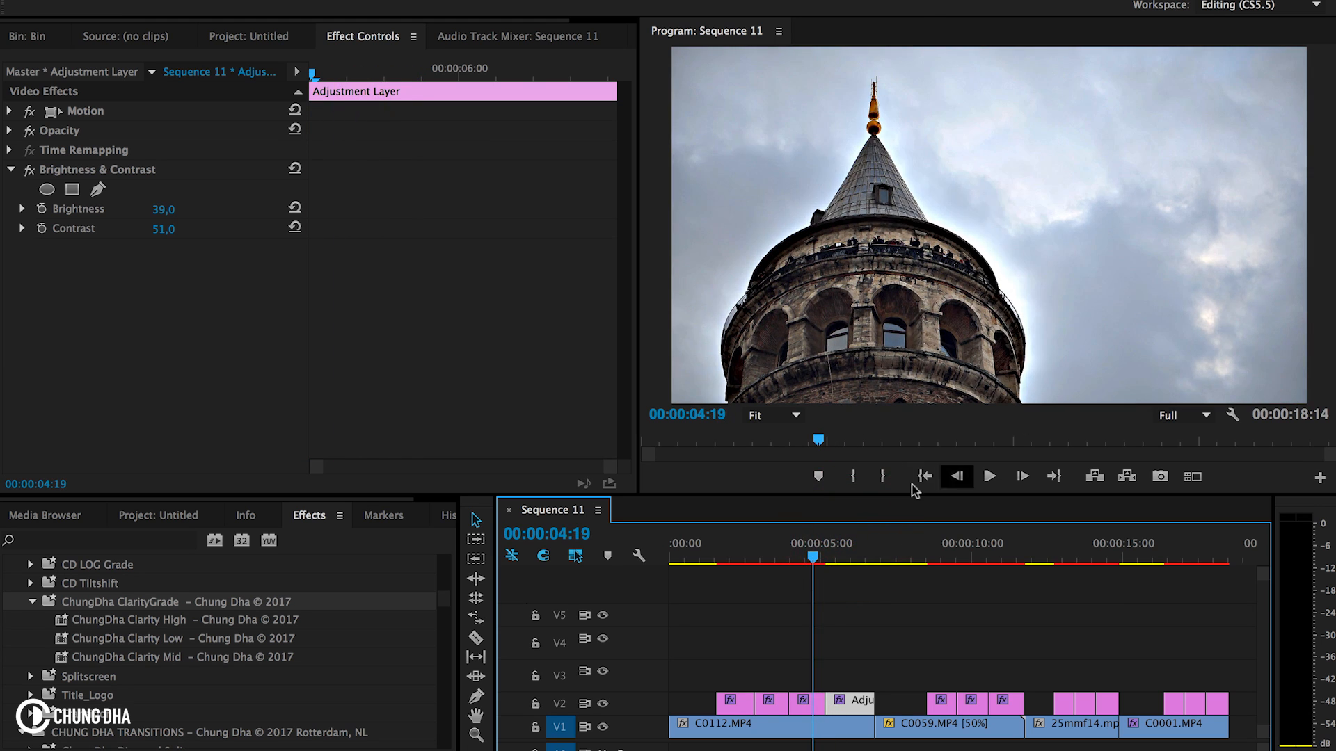
pyautogui.click(957, 476)
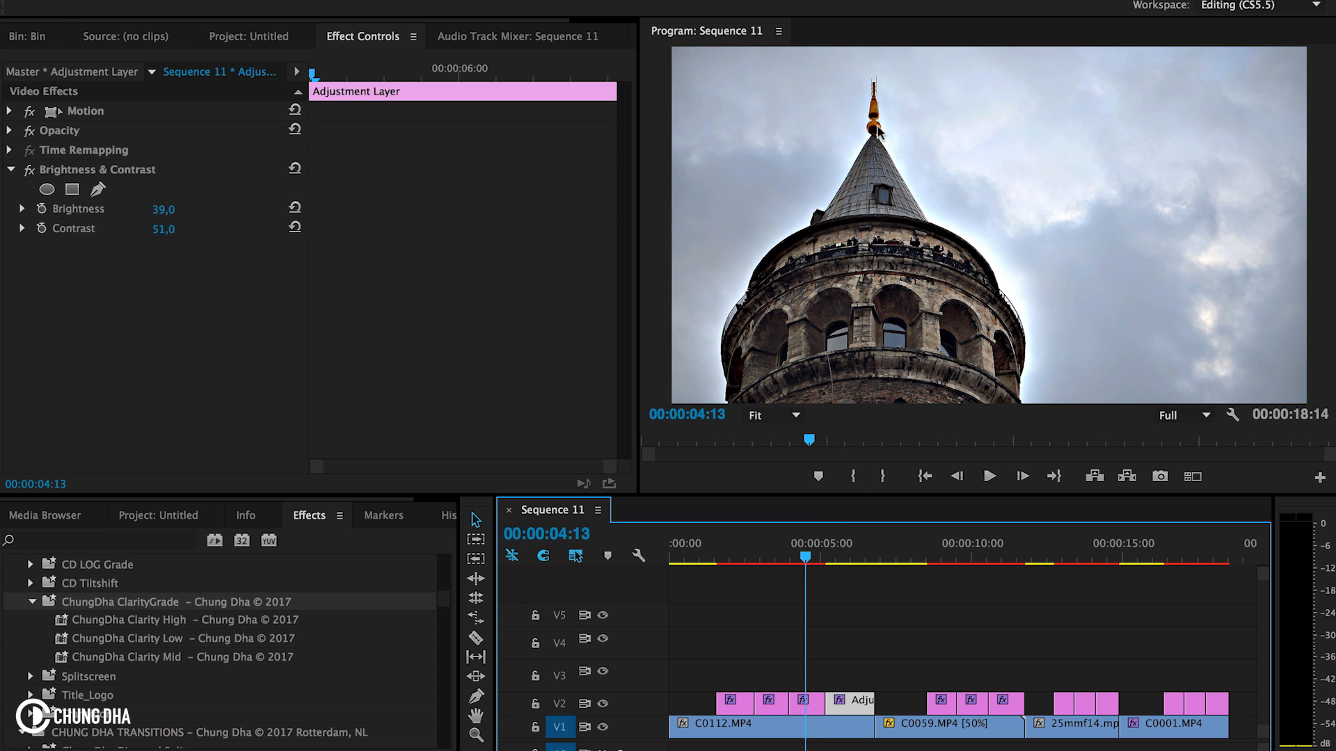
pyautogui.moveTo(809, 547)
pyautogui.mouseDown()
pyautogui.moveTo(1011, 562)
pyautogui.moveTo(919, 564)
pyautogui.mouseUp()
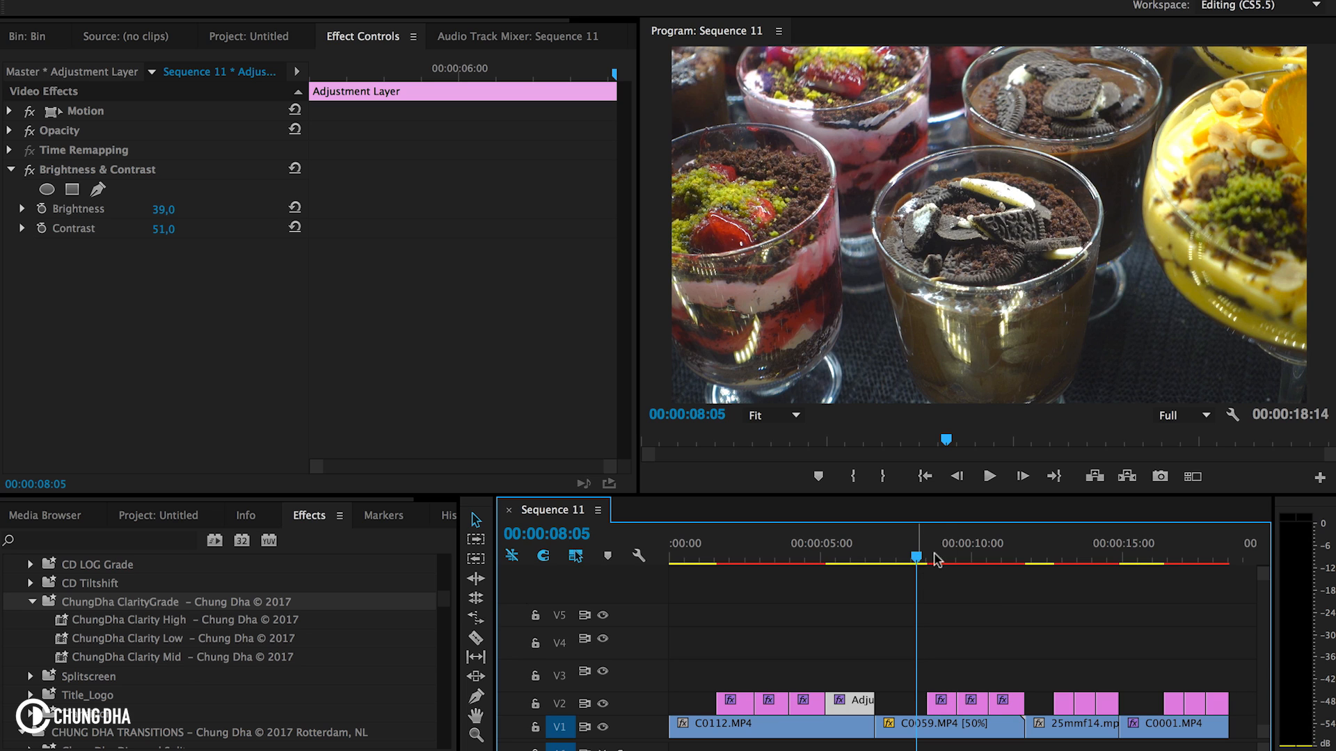
pyautogui.click(1144, 562)
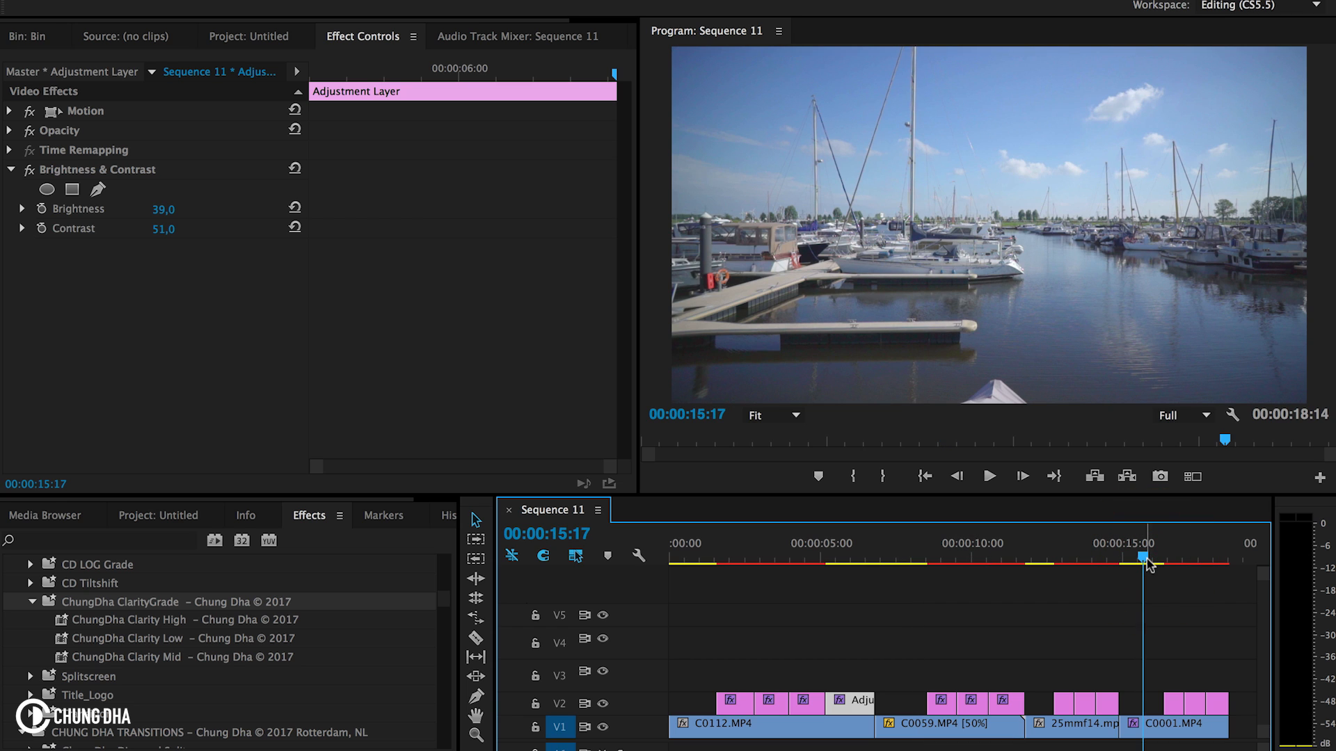
pyautogui.moveTo(1150, 564); pyautogui.dragTo(1147, 565)
pyautogui.moveTo(1143, 548); pyautogui.dragTo(1175, 544)
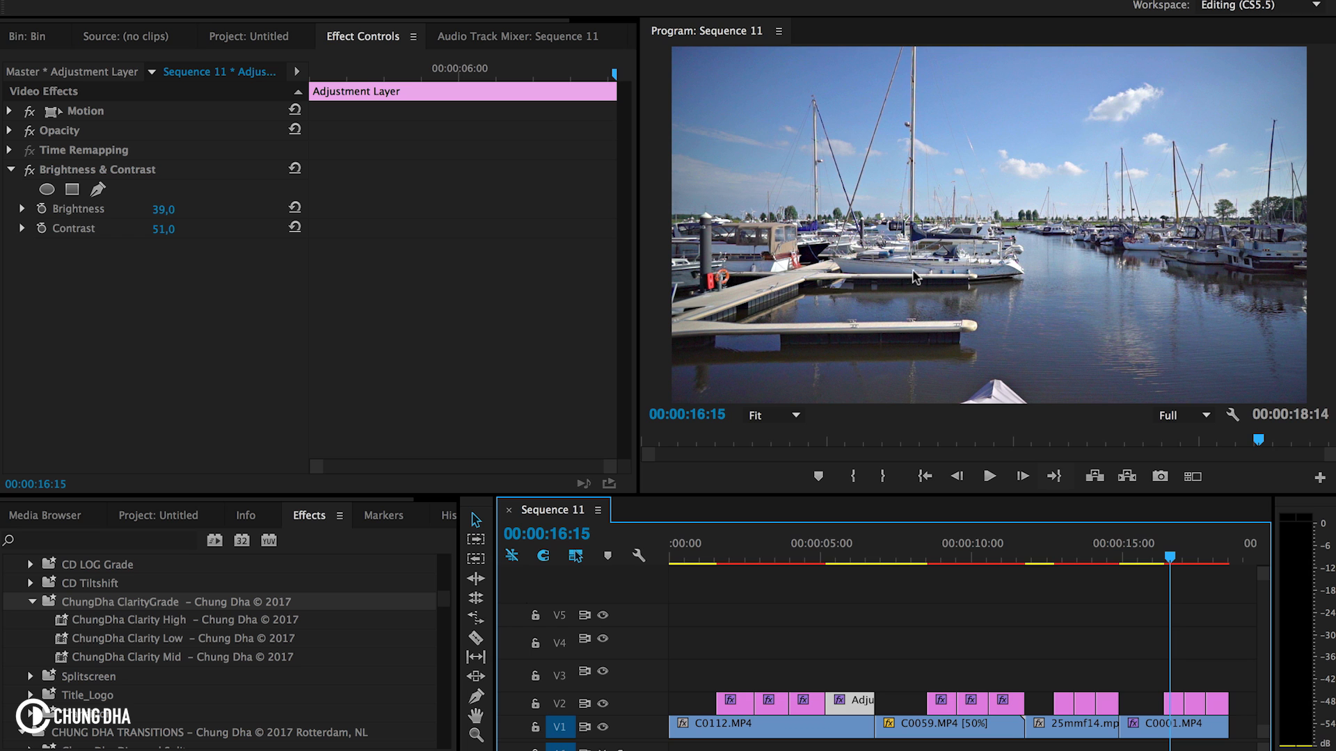
pyautogui.click(1200, 566)
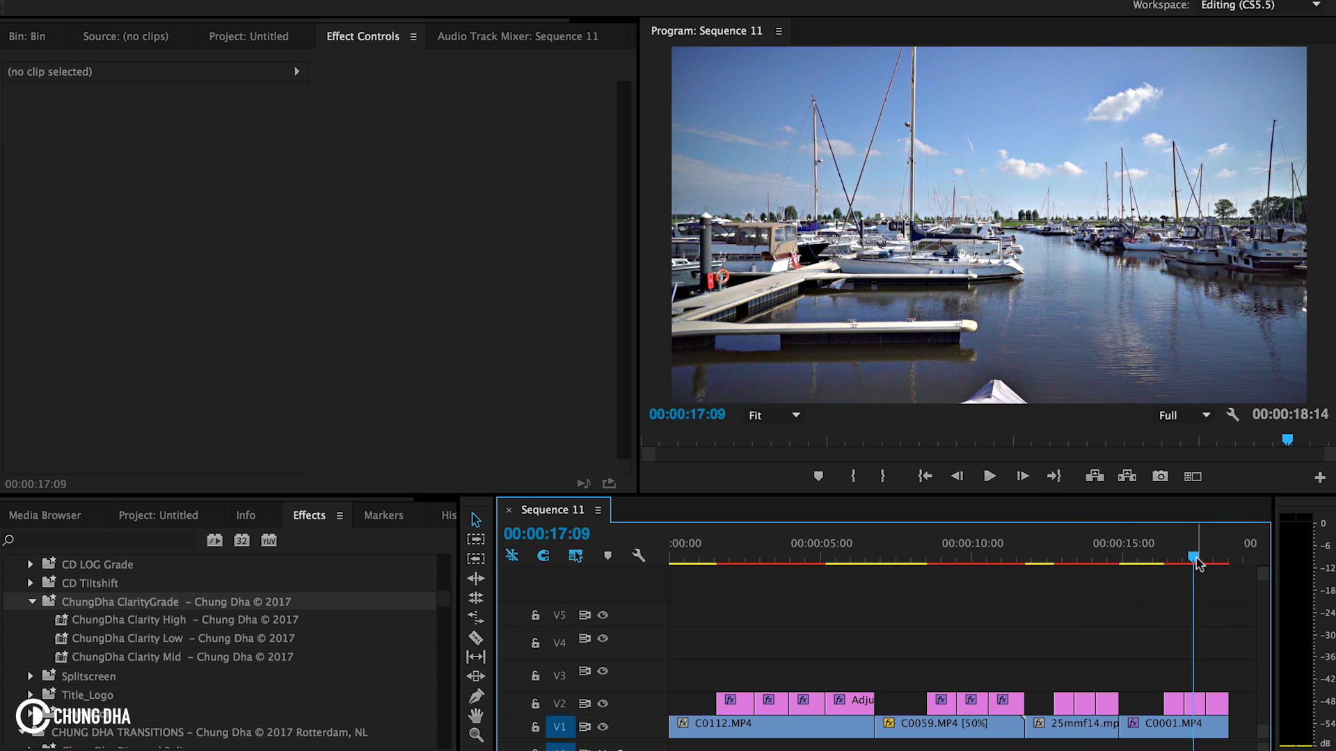
pyautogui.moveTo(1198, 564); pyautogui.dragTo(1216, 562)
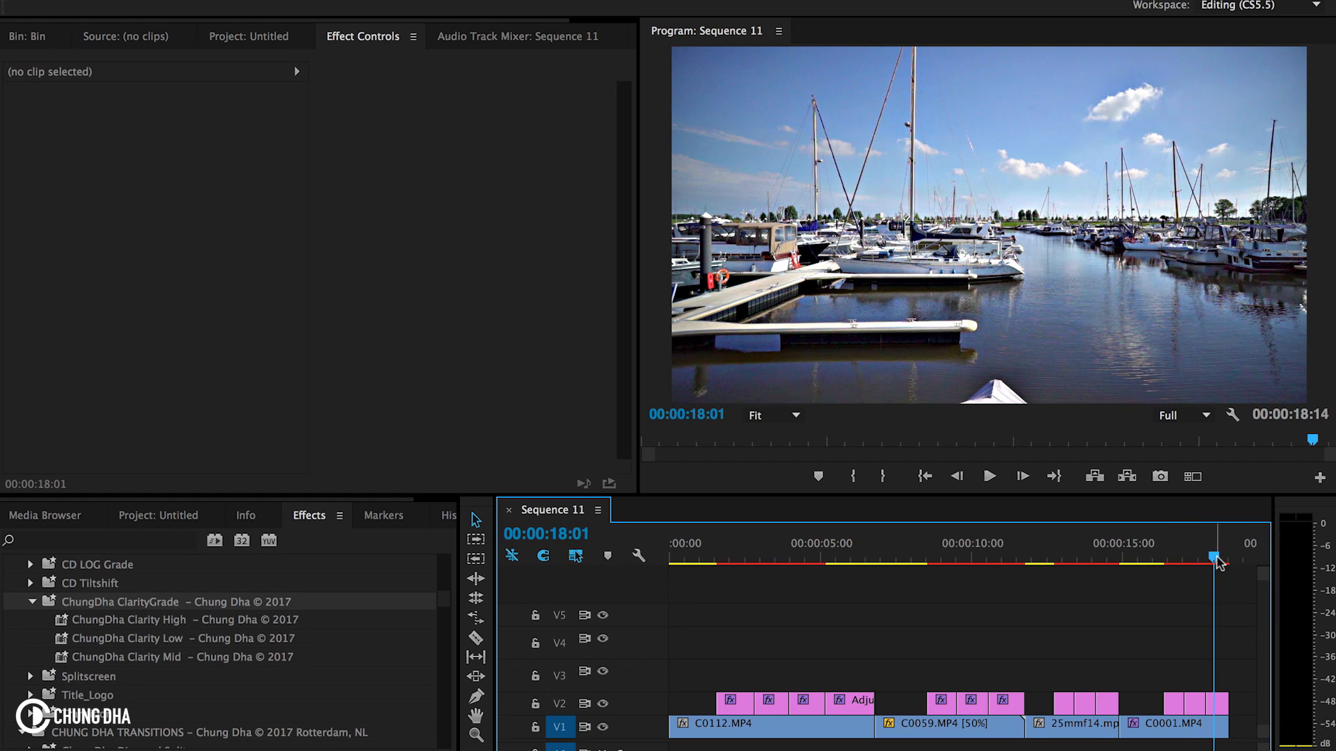
pyautogui.moveTo(1216, 561); pyautogui.dragTo(1201, 565)
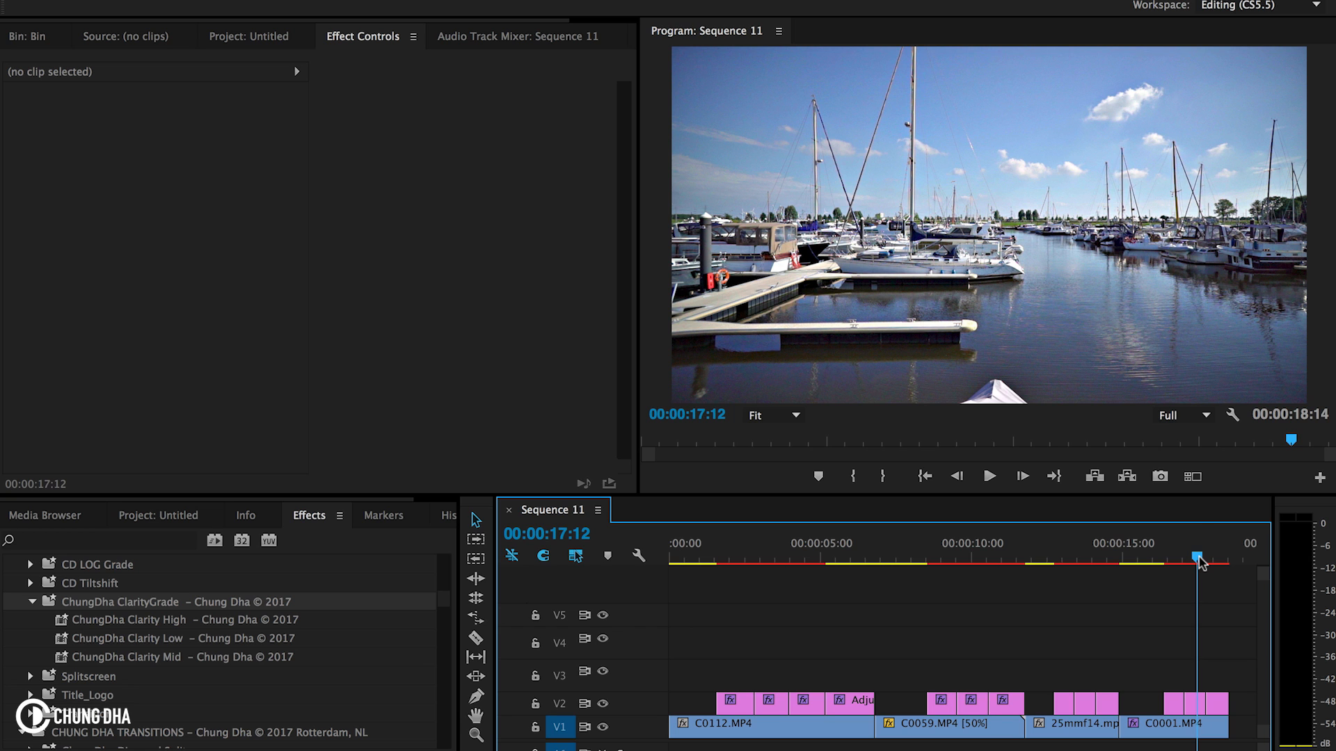
pyautogui.moveTo(1200, 564); pyautogui.dragTo(1174, 564)
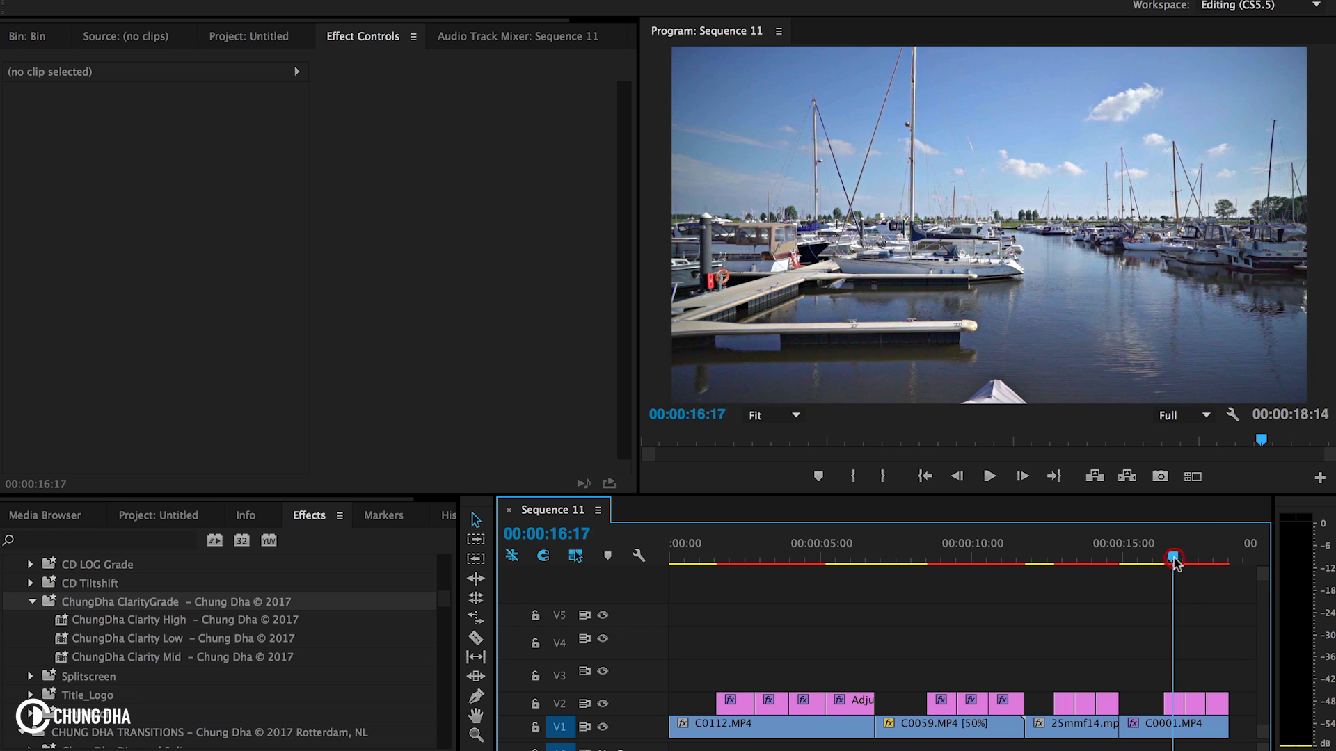